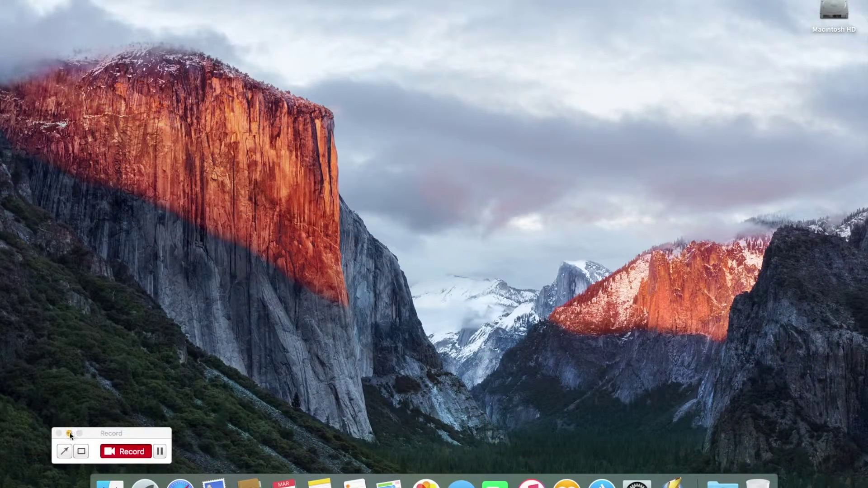
Open Safari and search the web for firefox
{"action": "left_click", "coordinate": [70, 433]}
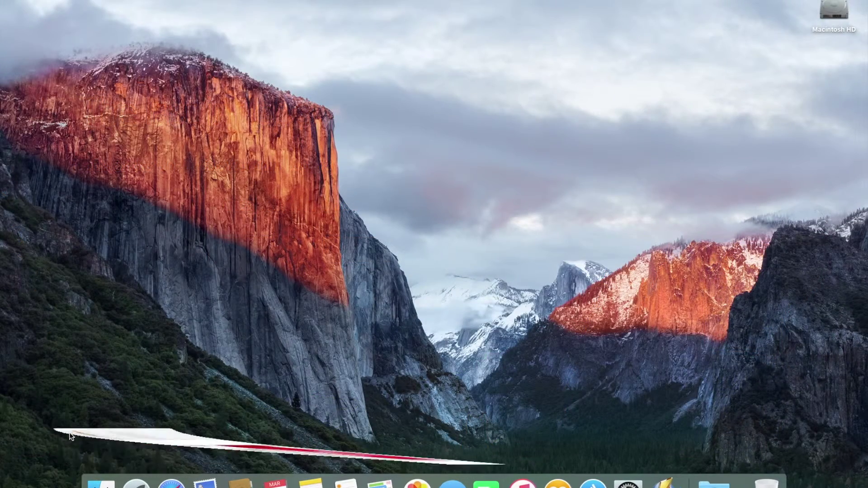
{"action": "left_click", "coordinate": [162, 483]}
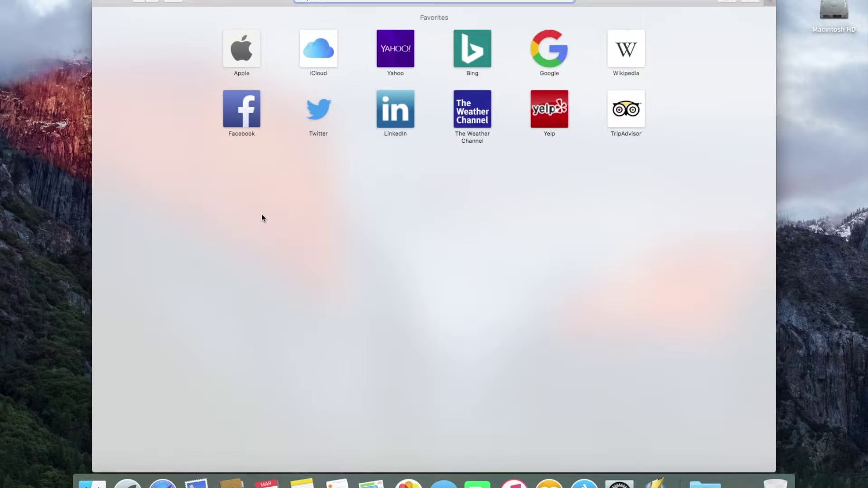
{"action": "type", "text": "fire"}
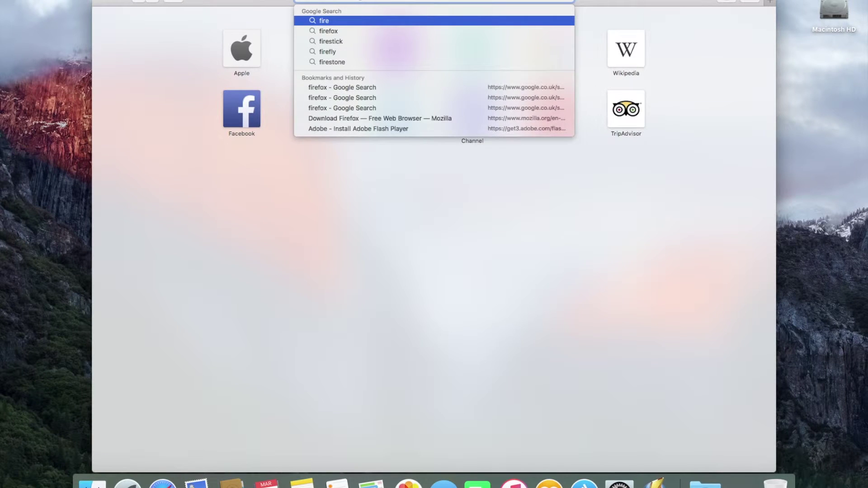
{"action": "type", "text": "fox"}
{"action": "key", "text": "Escape"}
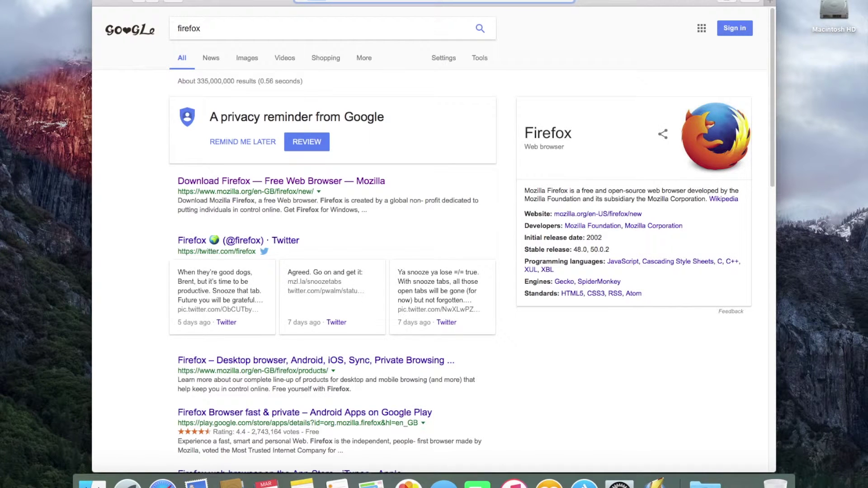
Download Firefox from Mozilla's "Download Firefox — Free Web Browser" page and show the downloaded file in Finder
{"action": "left_click", "coordinate": [280, 180]}
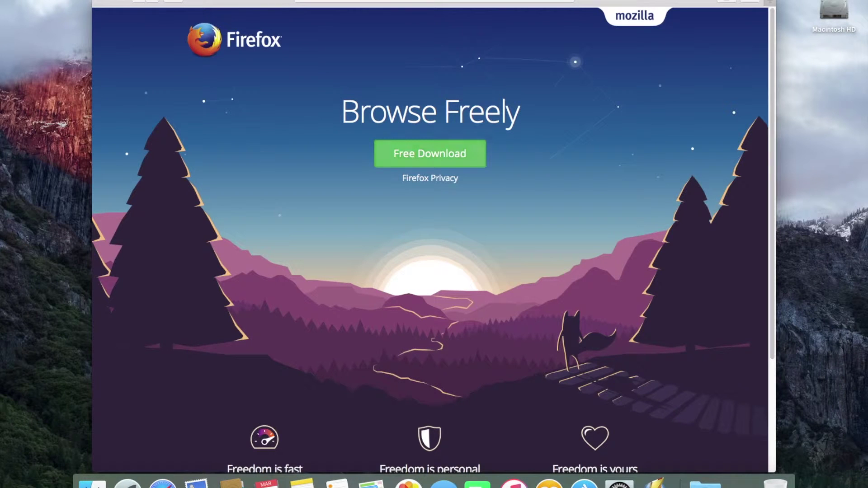
{"action": "left_click", "coordinate": [430, 154]}
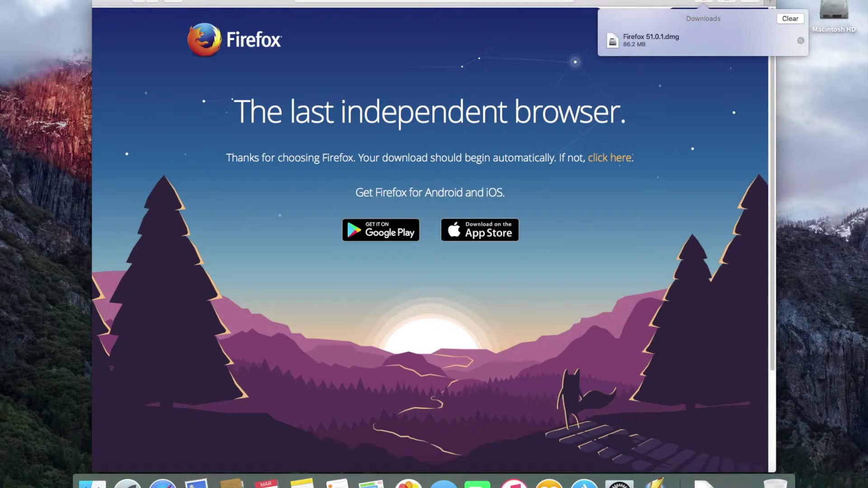
{"action": "left_click", "coordinate": [800, 40]}
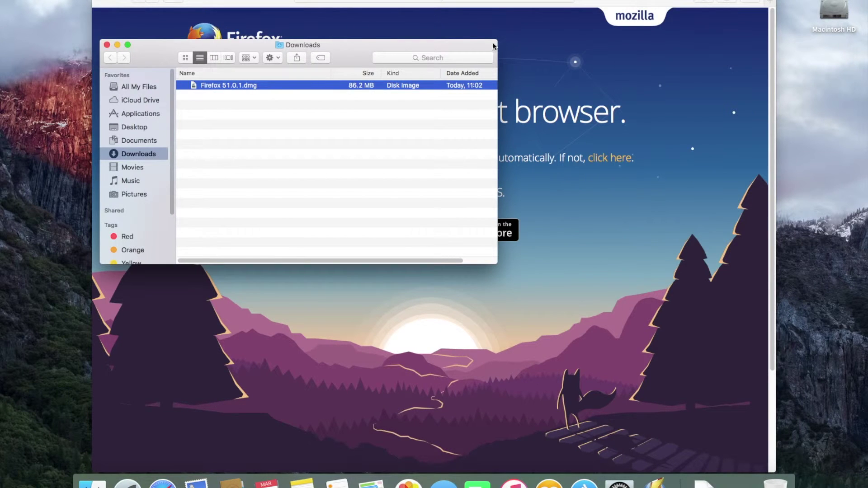
Return to Safari and close it, leaving the Downloads folder open
{"action": "left_click", "coordinate": [228, 2]}
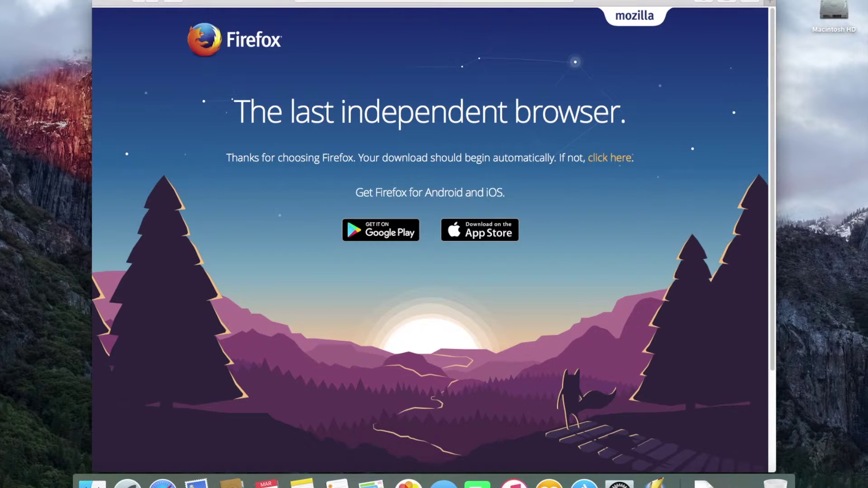
{"action": "left_click", "coordinate": [43, 1]}
{"action": "left_click", "coordinate": [65, 98]}
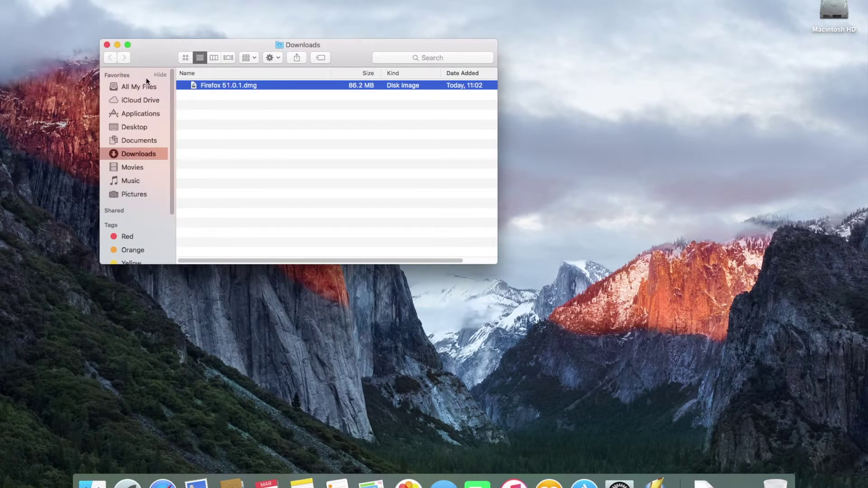
Open the Firefox 51.0.1.dmg disk image and copy Firefox into the Applications folder
{"action": "double_click", "coordinate": [194, 84]}
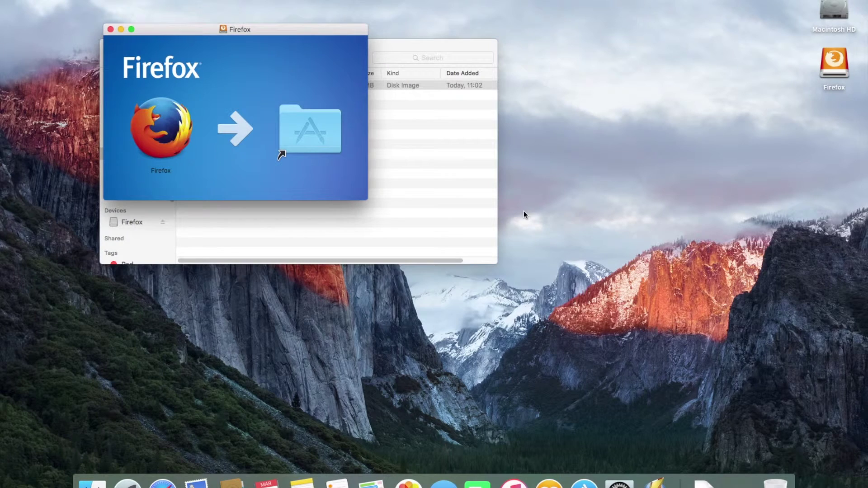
{"action": "left_click_drag", "start_coordinate": [160, 128], "coordinate": [301, 132]}
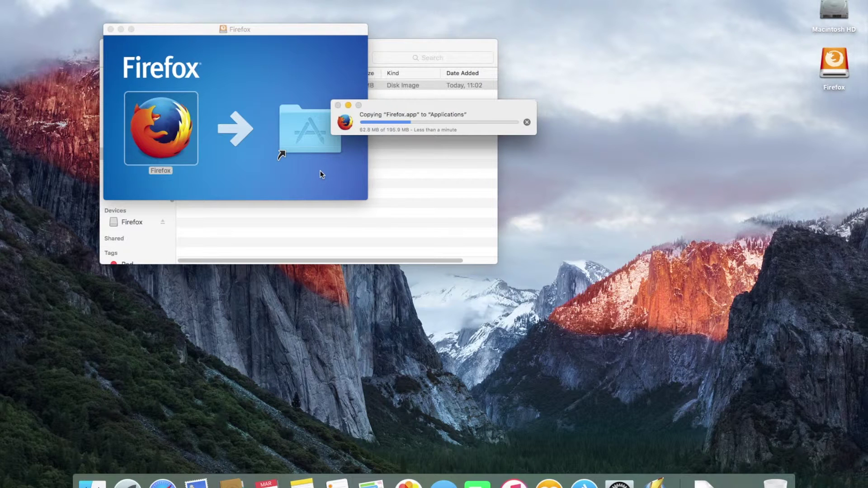
{"action": "left_click_drag", "start_coordinate": [395, 107], "coordinate": [580, 41]}
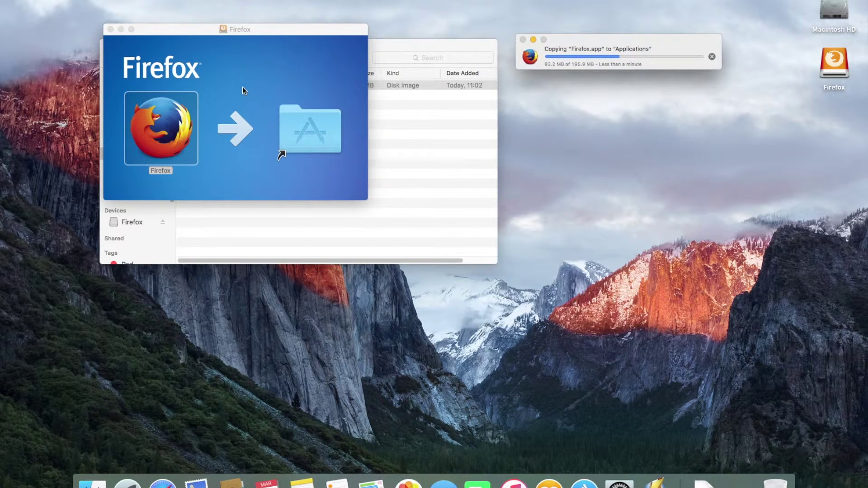
Close the Firefox installer and Downloads windows, and eject the Firefox disk image from the desktop
{"action": "left_click", "coordinate": [110, 30]}
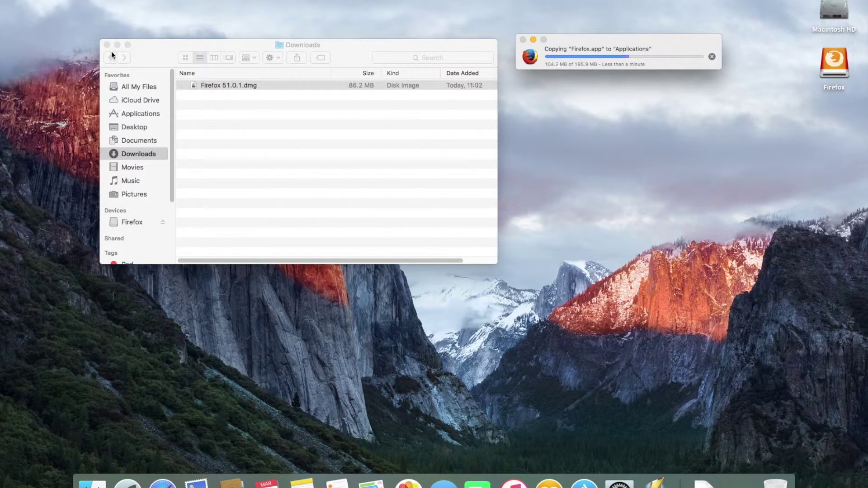
{"action": "left_click", "coordinate": [107, 45]}
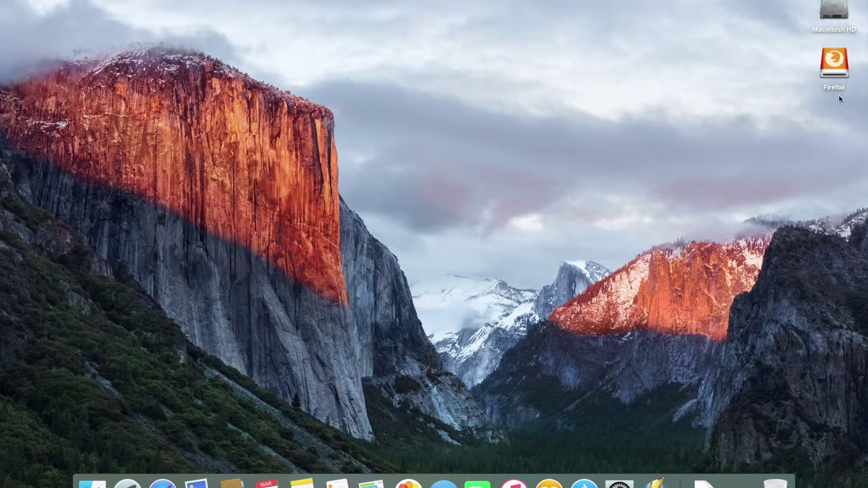
{"action": "right_click", "coordinate": [832, 53]}
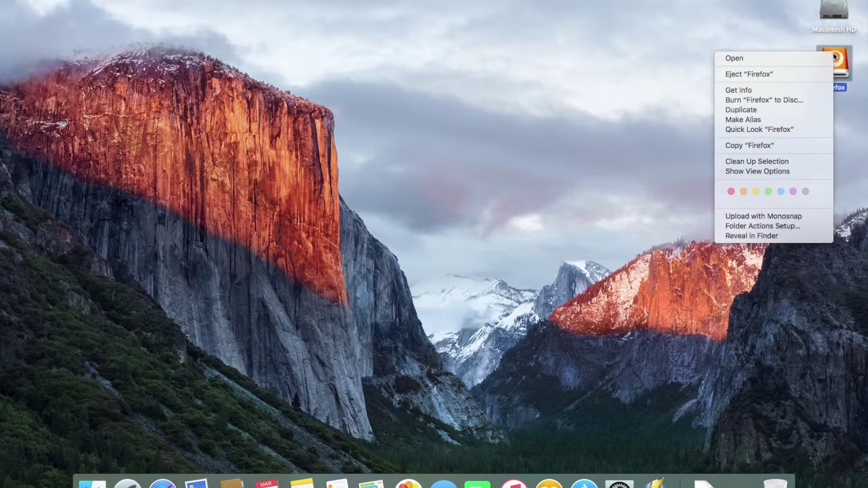
{"action": "left_click", "coordinate": [809, 73]}
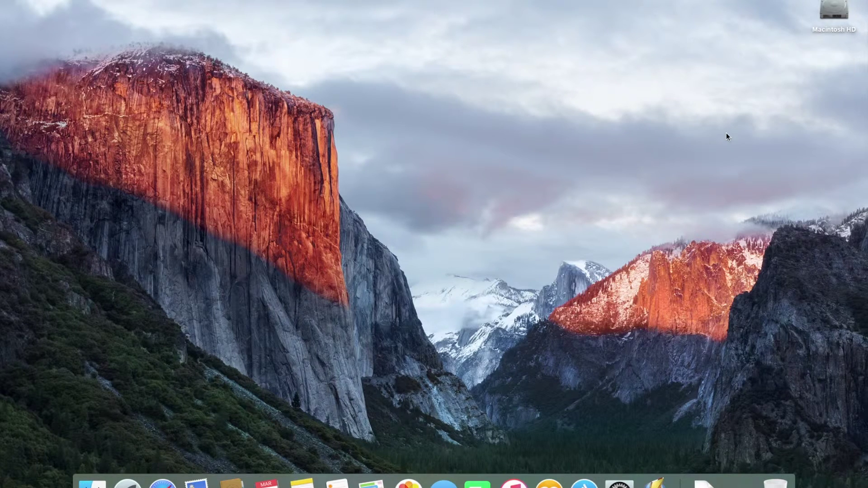
Move the Firefox 51.0.1.dmg file from the Downloads stack to the Trash and empty the Trash
{"action": "left_click", "coordinate": [704, 483]}
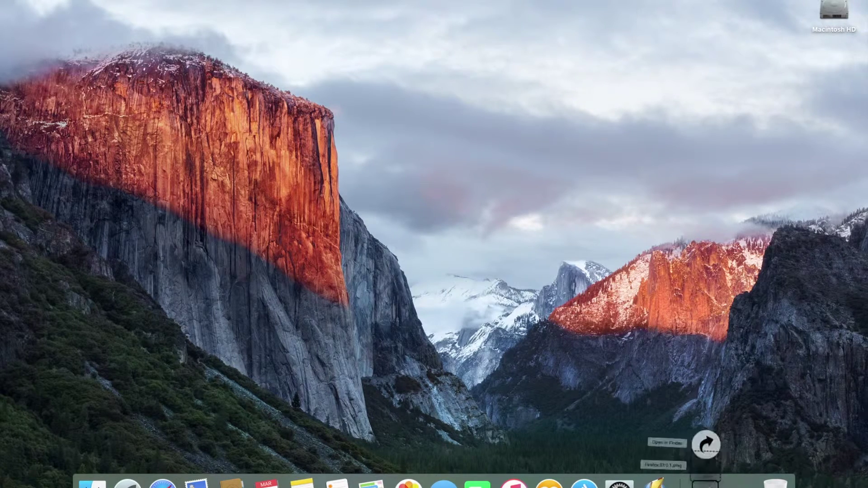
{"action": "left_click", "coordinate": [705, 456]}
{"action": "left_click_drag", "start_coordinate": [704, 455], "coordinate": [771, 483]}
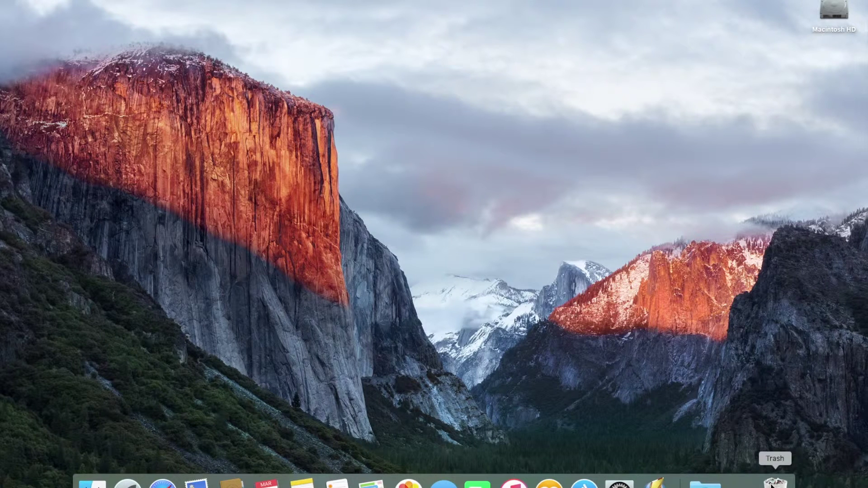
{"action": "right_click", "coordinate": [771, 482]}
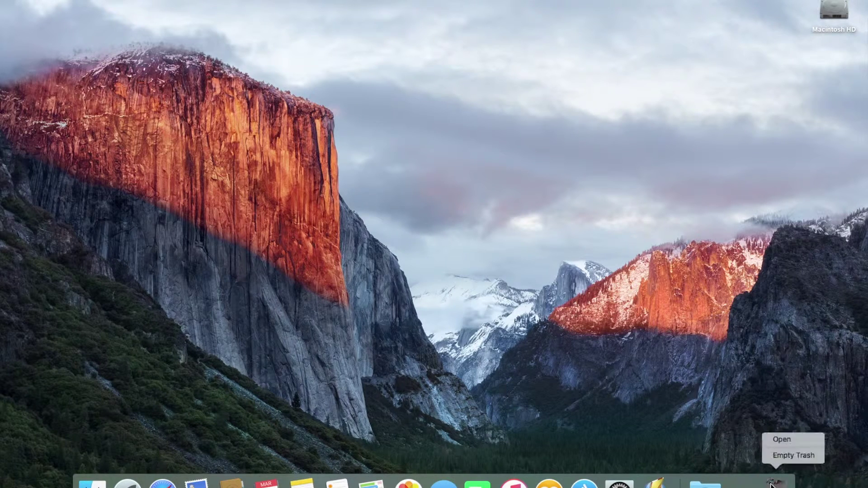
{"action": "left_click", "coordinate": [778, 456]}
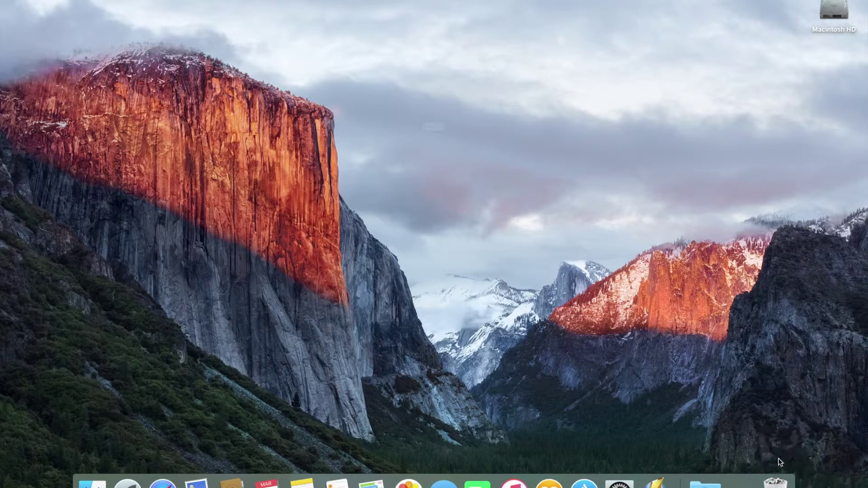
{"action": "left_click", "coordinate": [496, 153]}
Launch Firefox from the Applications folder on Macintosh HD and close the Finder window
{"action": "left_click", "coordinate": [837, 11]}
{"action": "key", "text": "super+o"}
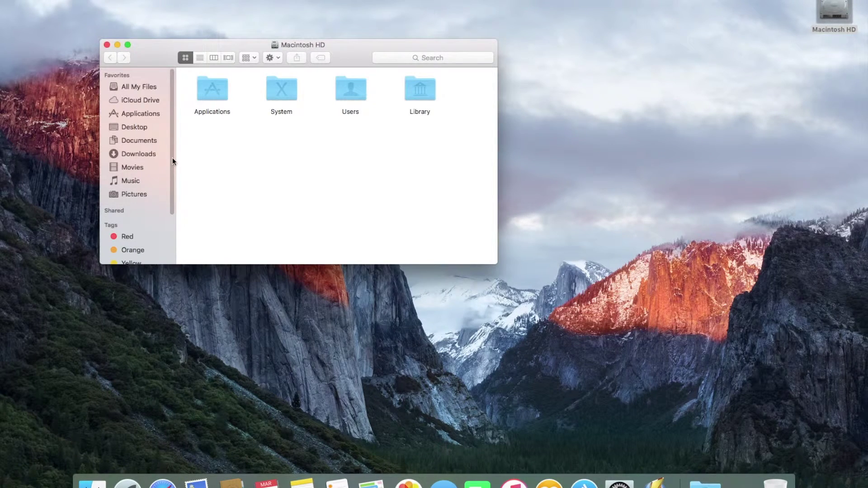
{"action": "left_click", "coordinate": [141, 119]}
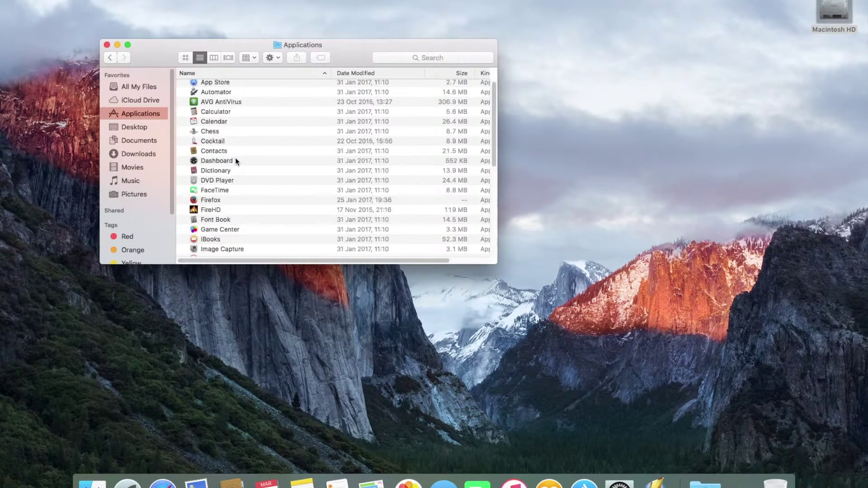
{"action": "left_click", "coordinate": [209, 199]}
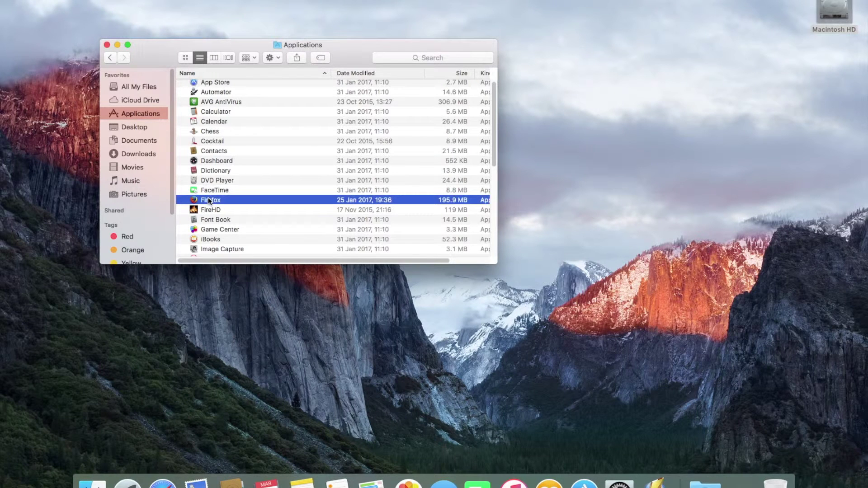
{"action": "double_click", "coordinate": [205, 200]}
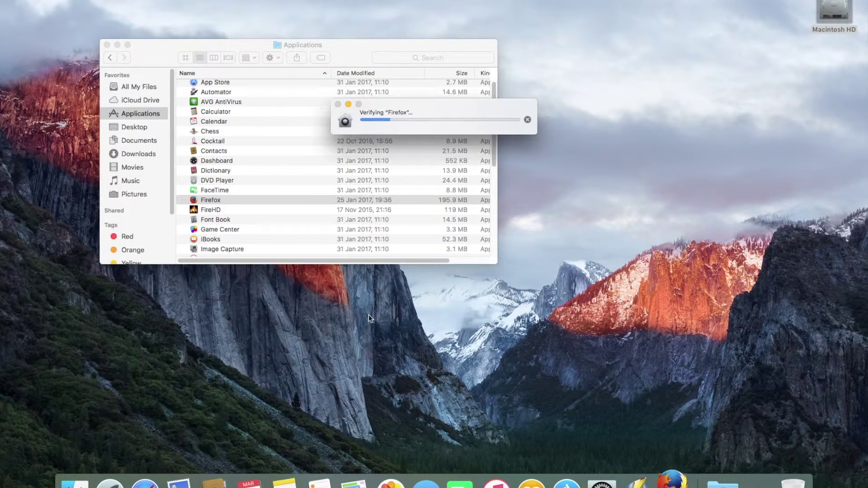
{"action": "left_click", "coordinate": [108, 45]}
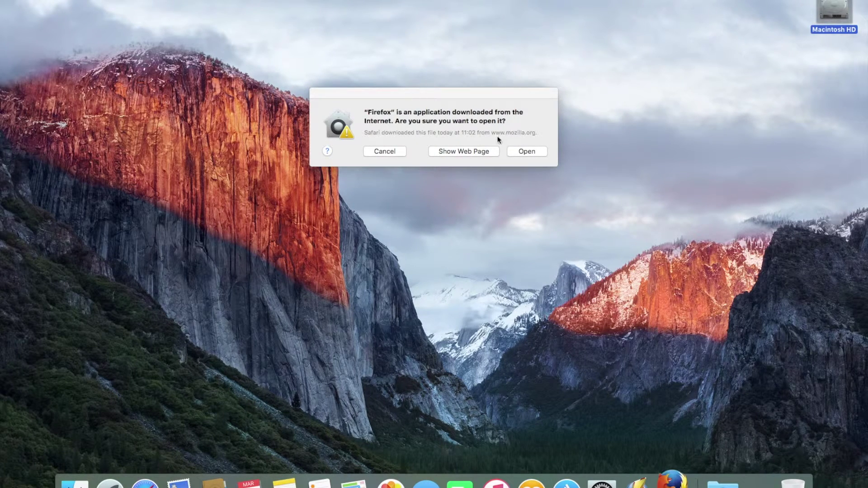
Allow the downloaded Firefox application to open and decline making it the default browser
{"action": "left_click", "coordinate": [527, 150]}
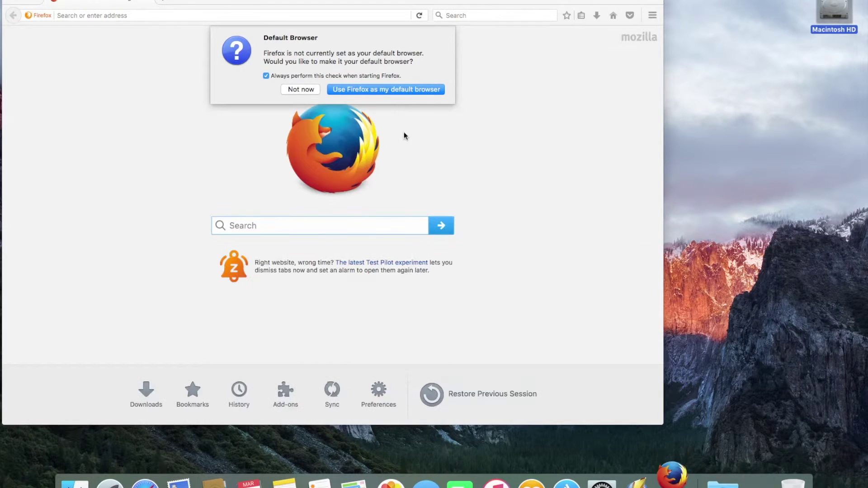
{"action": "left_click", "coordinate": [299, 88]}
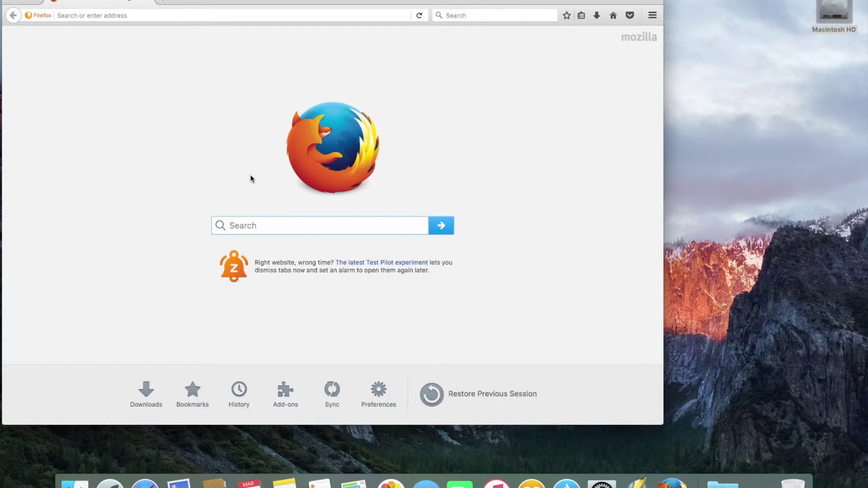
Search the web for fire fox in Firefox and open Mozilla's "Download Firefox — Free Web Browser" result
{"action": "type", "text": "fire fox"}
{"action": "key", "text": "Return"}
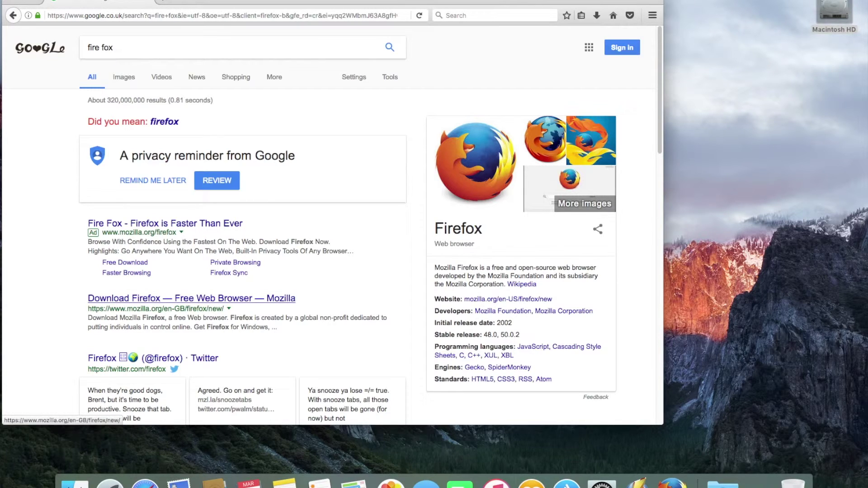
{"action": "left_click", "coordinate": [190, 299]}
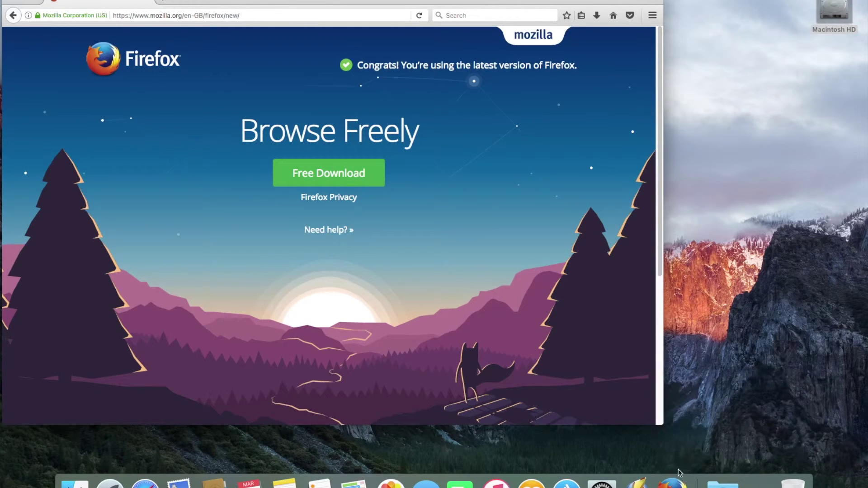
Keep Firefox in the Dock by placing its icon directly after Safari
{"action": "right_click", "coordinate": [673, 486]}
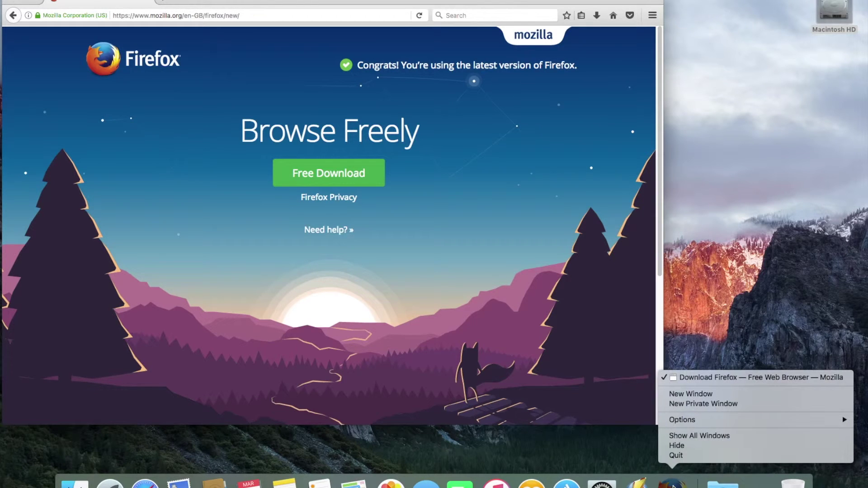
{"action": "mouse_move", "coordinate": [694, 421]}
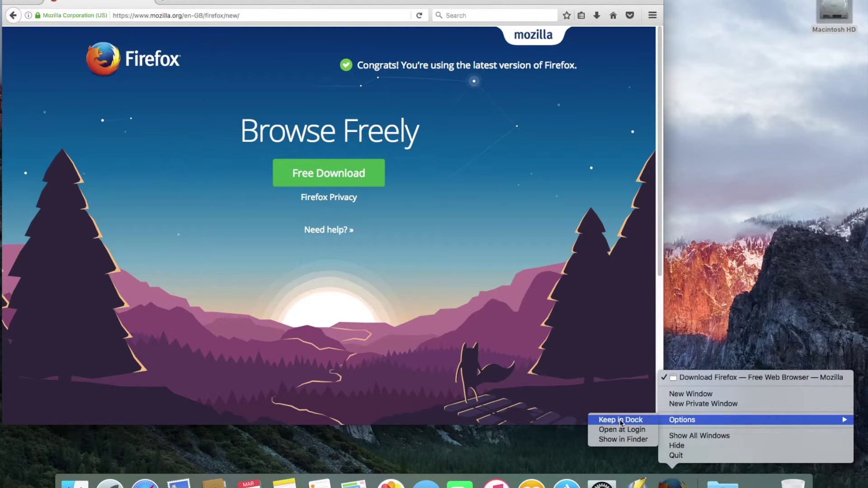
{"action": "left_click", "coordinate": [513, 451]}
{"action": "left_click_drag", "start_coordinate": [672, 483], "coordinate": [176, 484]}
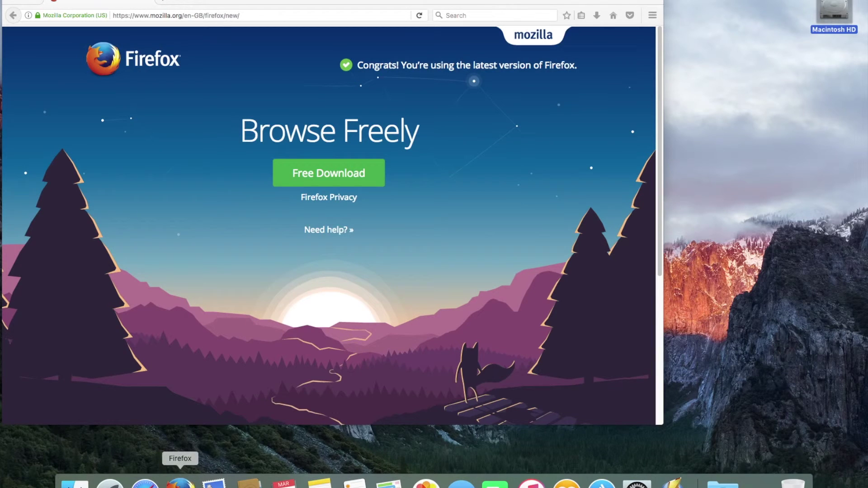
Check the Dock options of the Firefox icon and close the Firefox window
{"action": "right_click", "coordinate": [180, 482]}
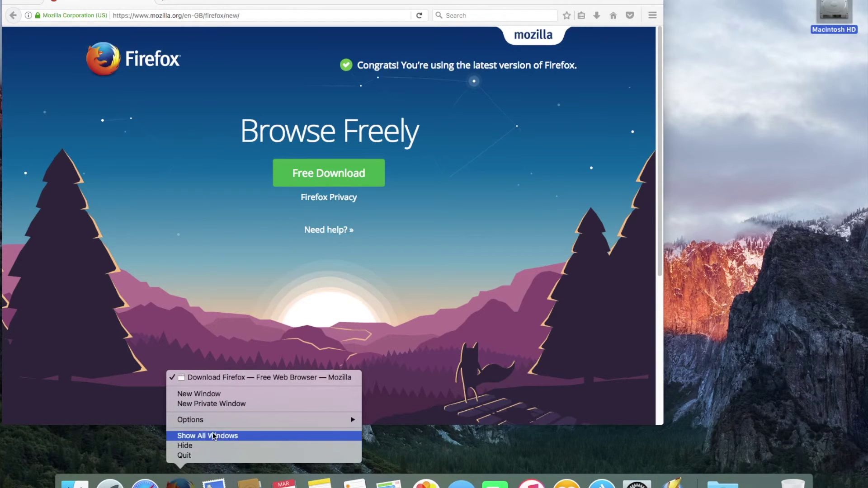
{"action": "mouse_move", "coordinate": [227, 424]}
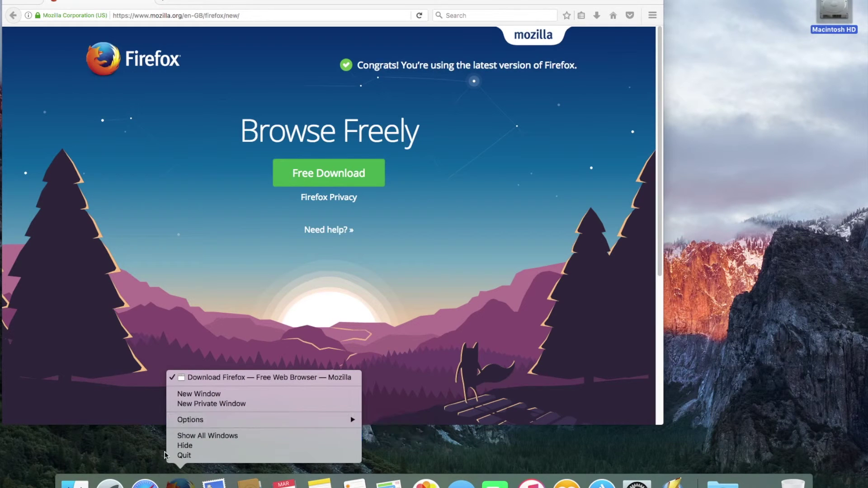
{"action": "left_click", "coordinate": [109, 447]}
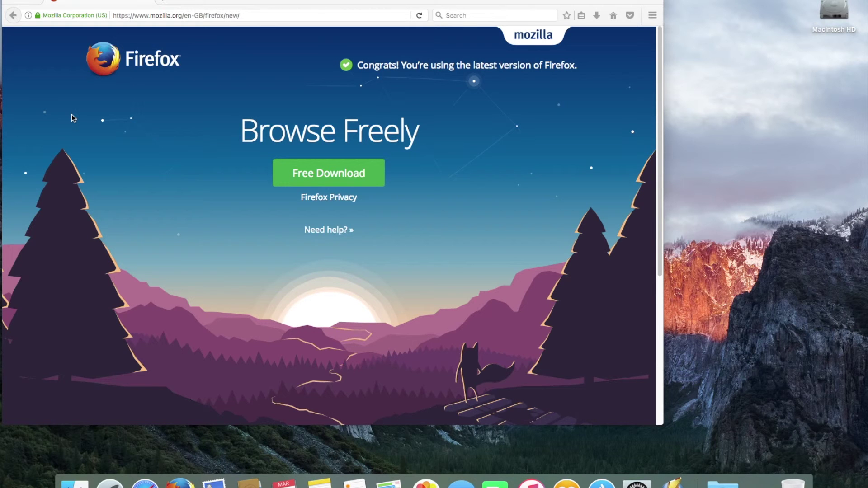
{"action": "left_click", "coordinate": [9, 1]}
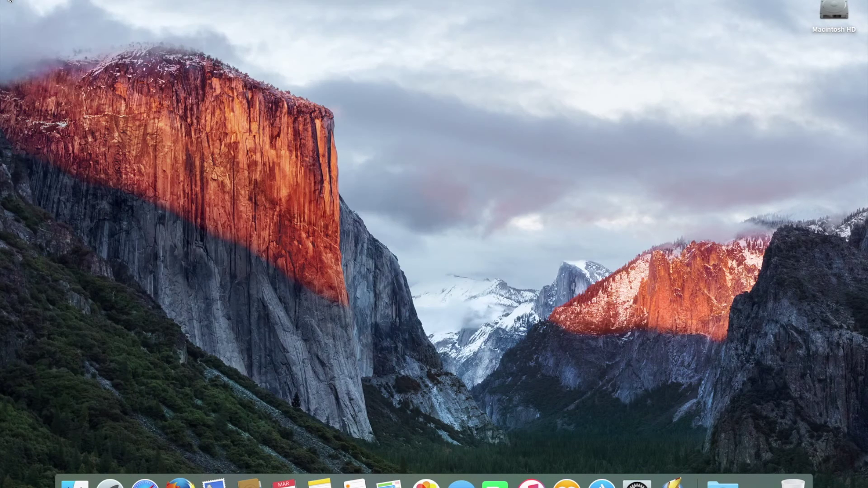